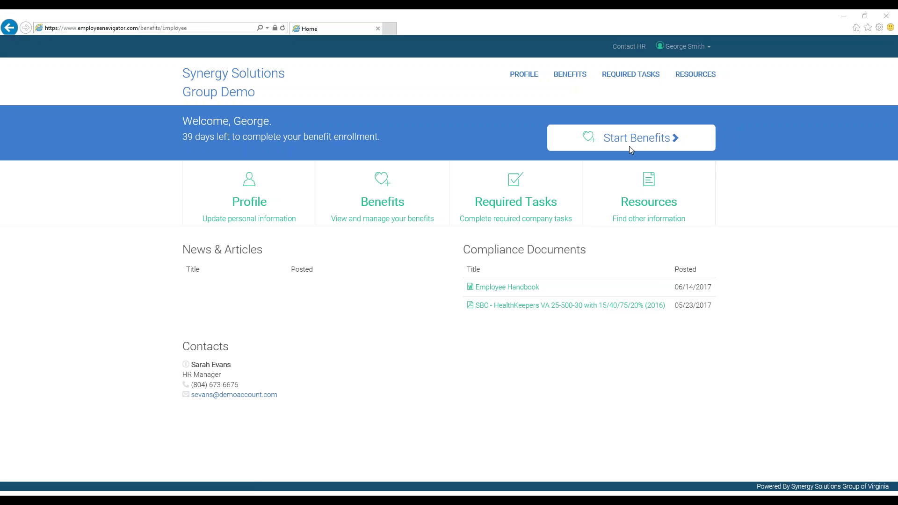
# Step: Start the new-hire benefits enrollment from the Start Benefits button in the welcome banner
pyautogui.click(659, 140)
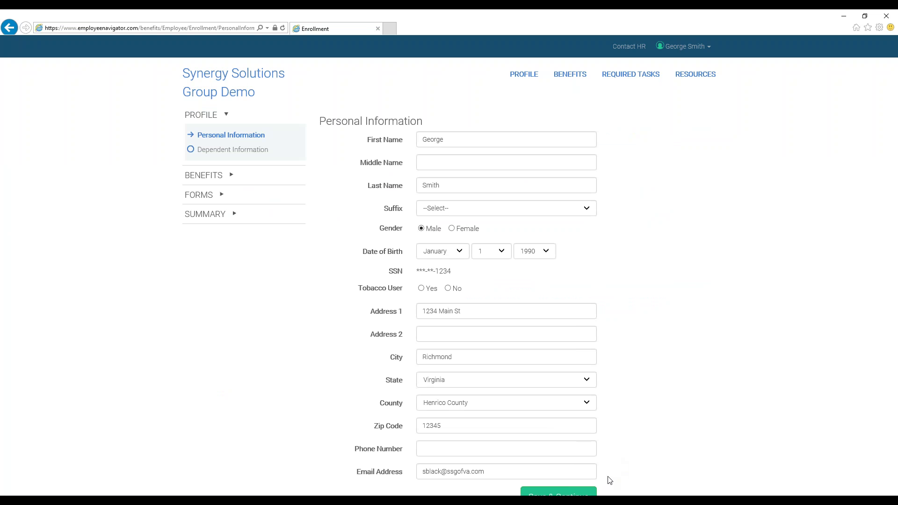
# Step: Save the prefilled personal information unchanged and continue to Dependent Information
pyautogui.scroll(-1, 607, 476)
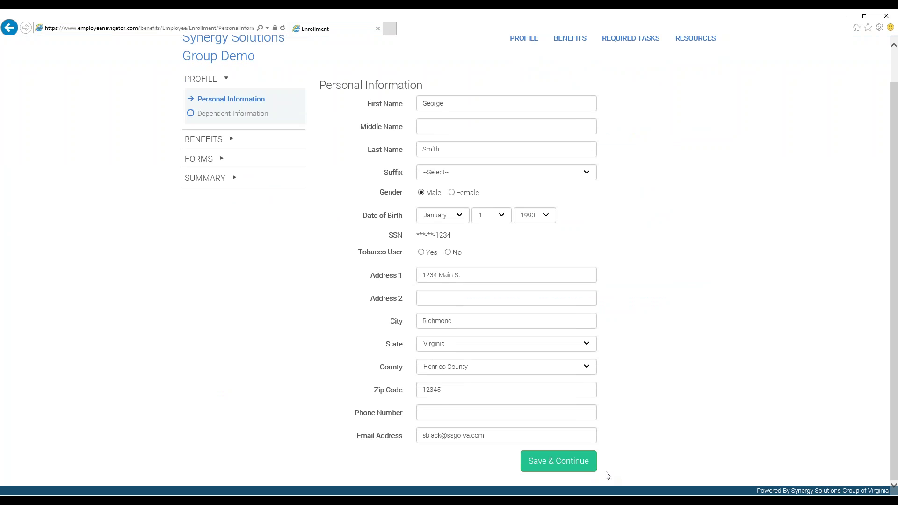
pyautogui.click(573, 466)
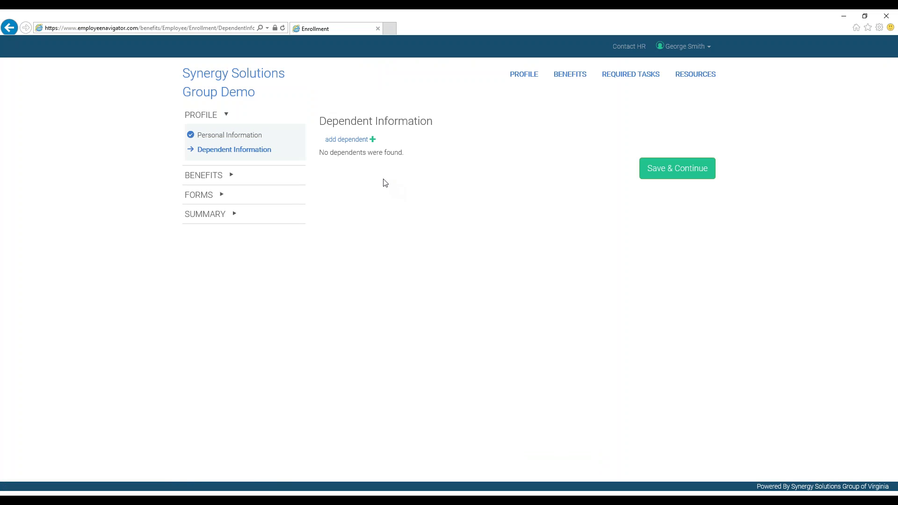
# Step: Add a new dependent with the child's first and last name, relationship Child, gender Female
pyautogui.click(347, 141)
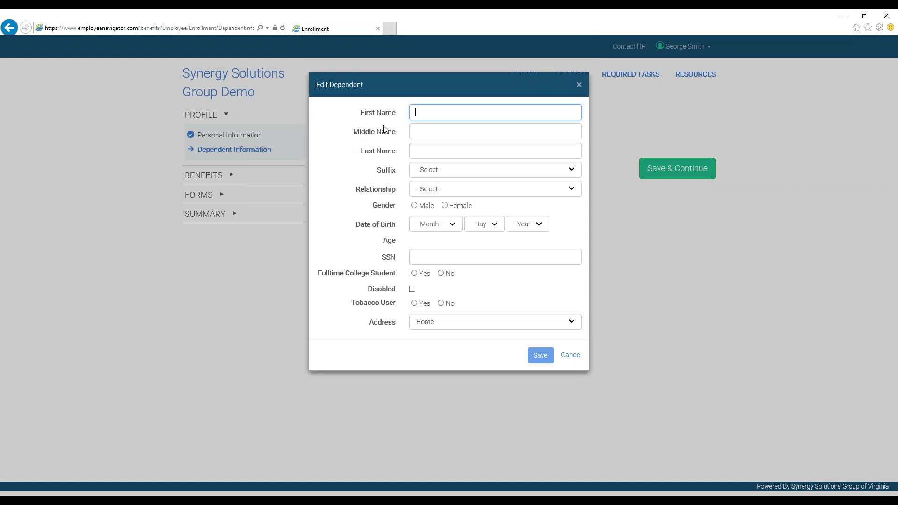
pyautogui.write('Sall')
pyautogui.press('Tab')
pyautogui.press('Tab')
pyautogui.write('S')
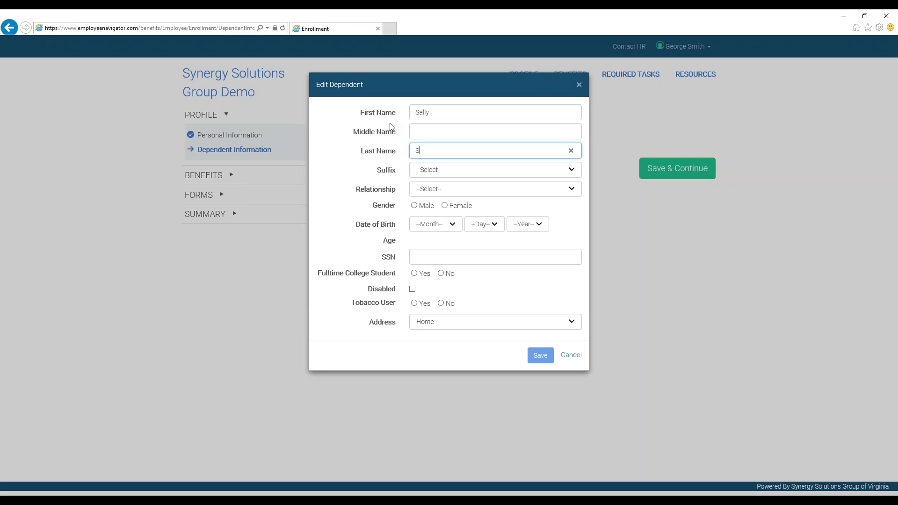
pyautogui.write('mith')
pyautogui.press('Tab')
pyautogui.press('Tab')
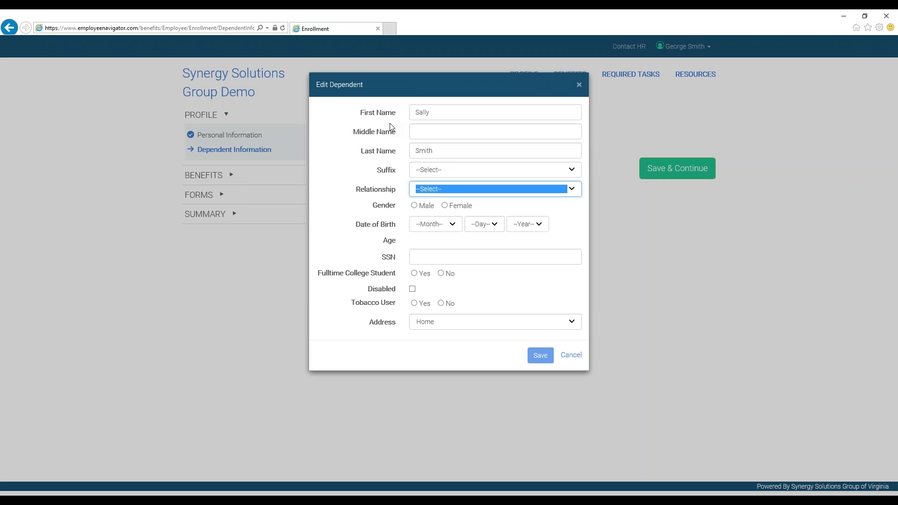
pyautogui.press('c')
pyautogui.click(444, 206)
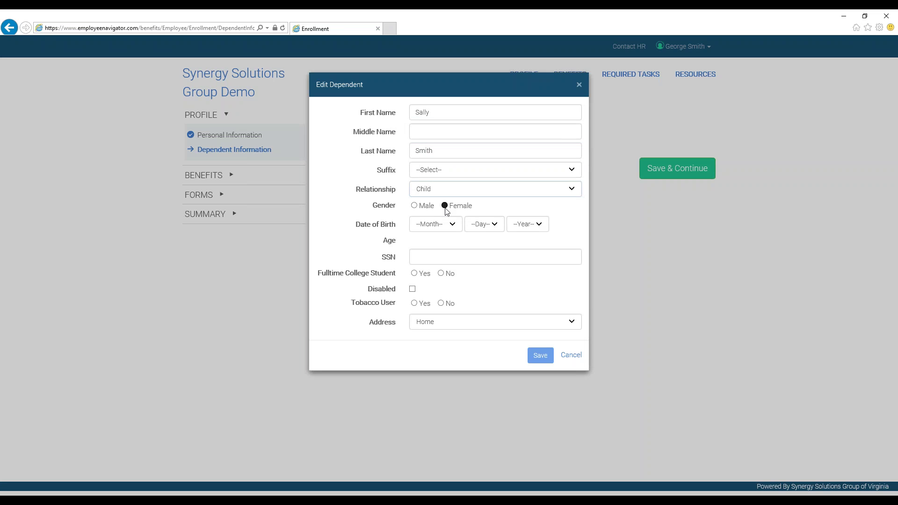
pyautogui.click(445, 226)
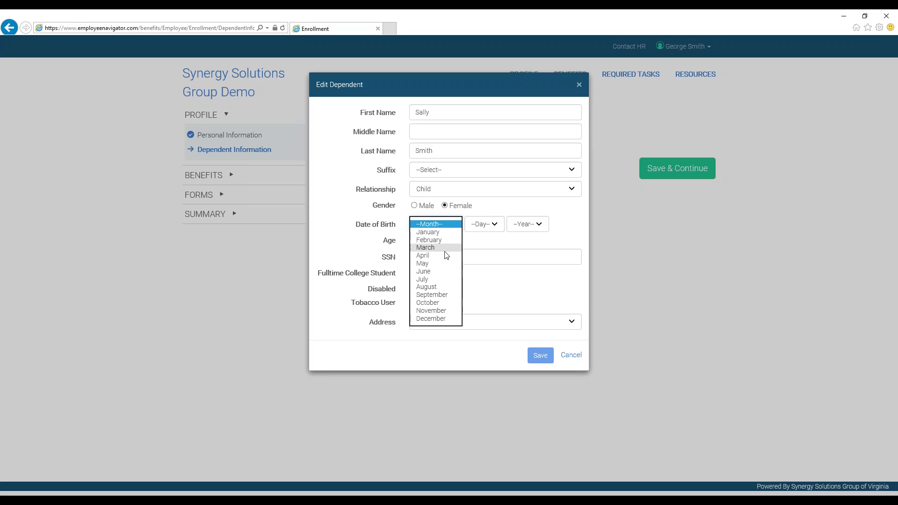
pyautogui.click(447, 253)
pyautogui.click(491, 229)
pyautogui.click(482, 275)
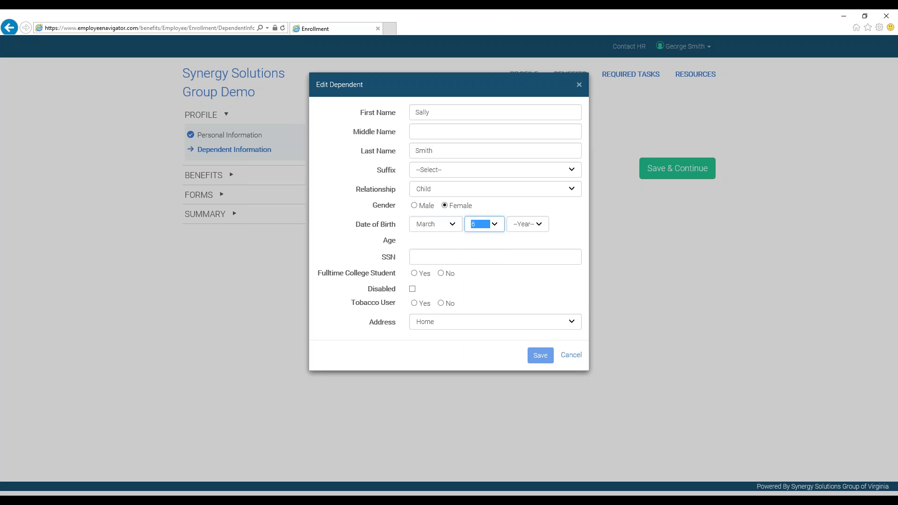
pyautogui.click(516, 229)
pyautogui.click(519, 240)
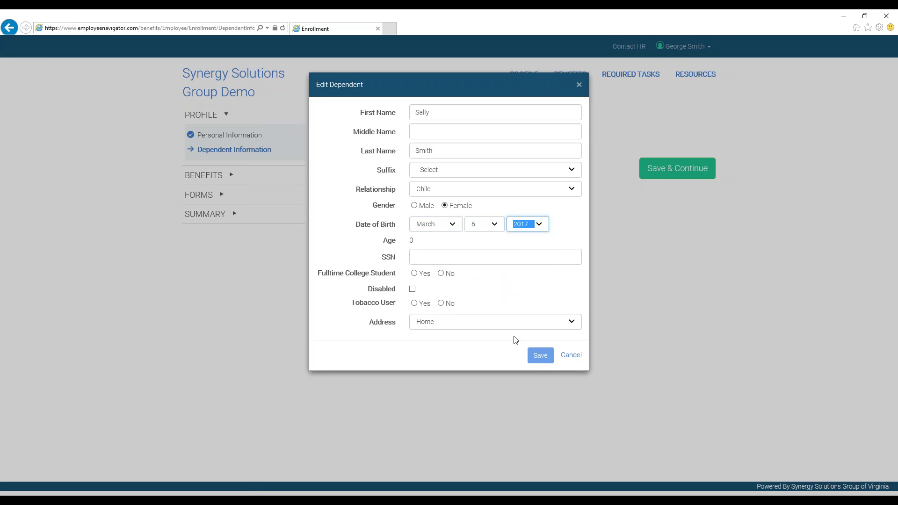
pyautogui.click(541, 357)
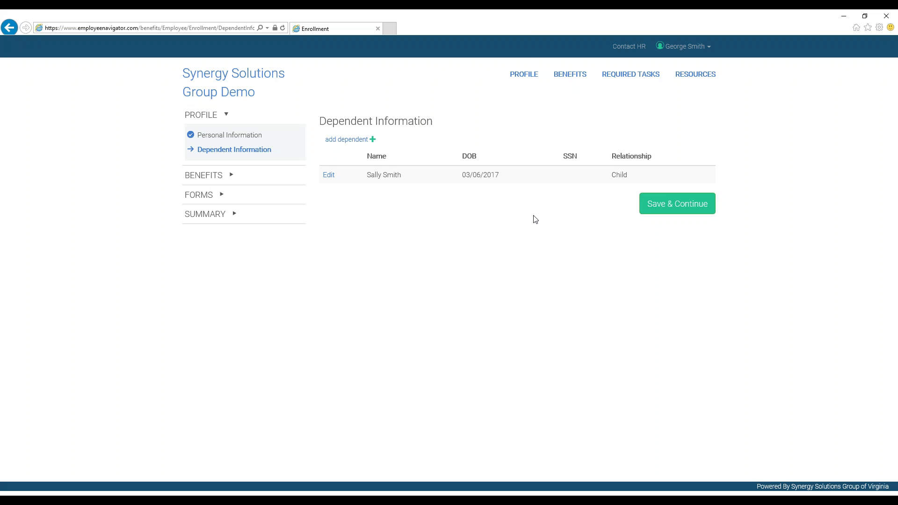
pyautogui.click(652, 204)
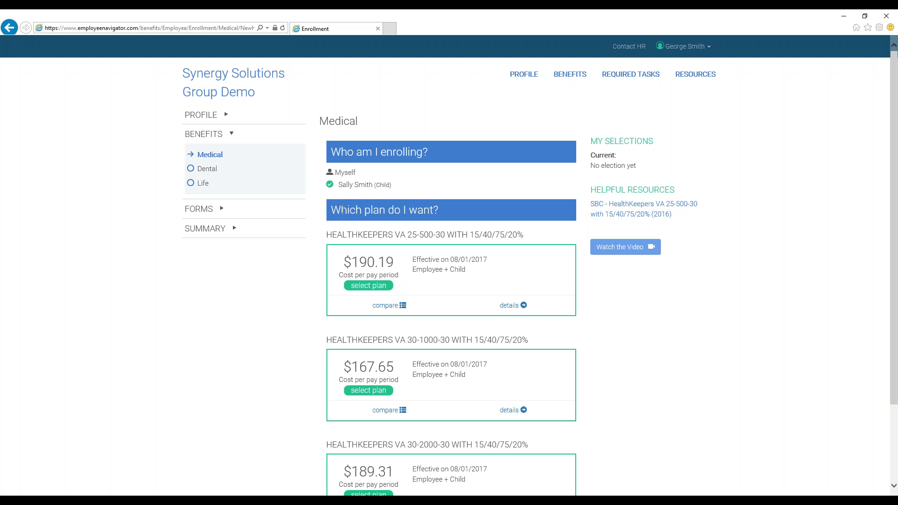
# Step: Uncheck the child so medical shows employee-only rates, then view HealthKeepers VA 25-500-30 plan details
pyautogui.click(330, 185)
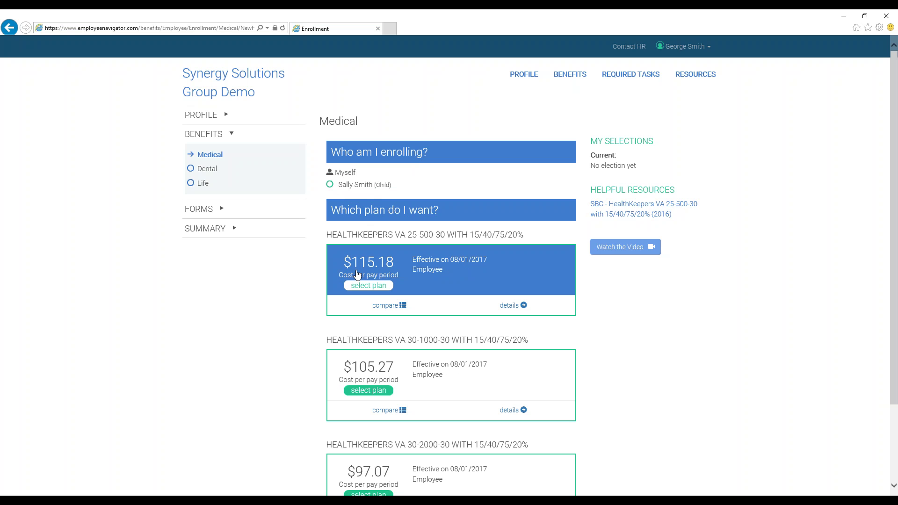
pyautogui.click(510, 307)
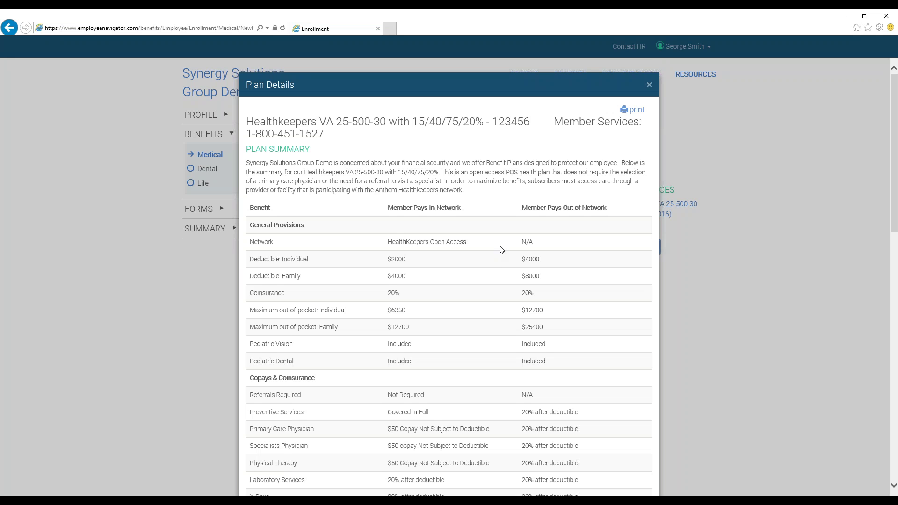
pyautogui.scroll(-5, 580, 290)
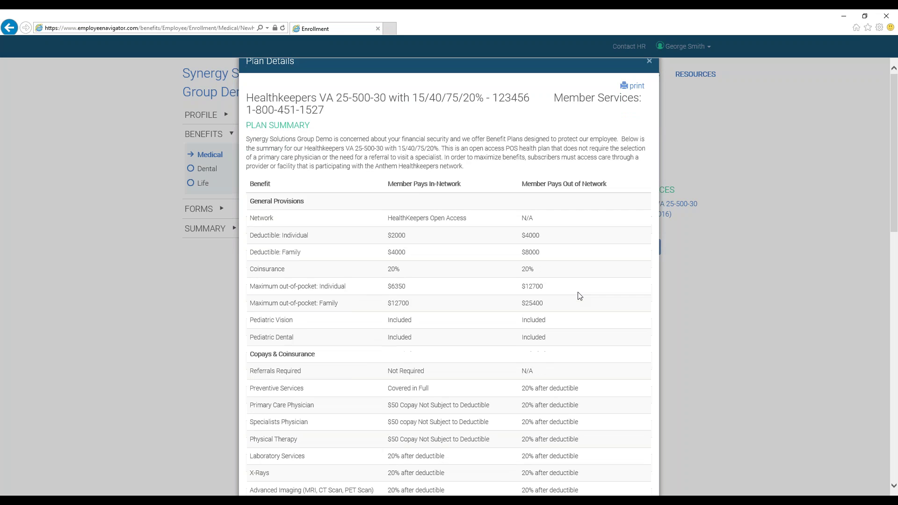
pyautogui.scroll(-8, 580, 293)
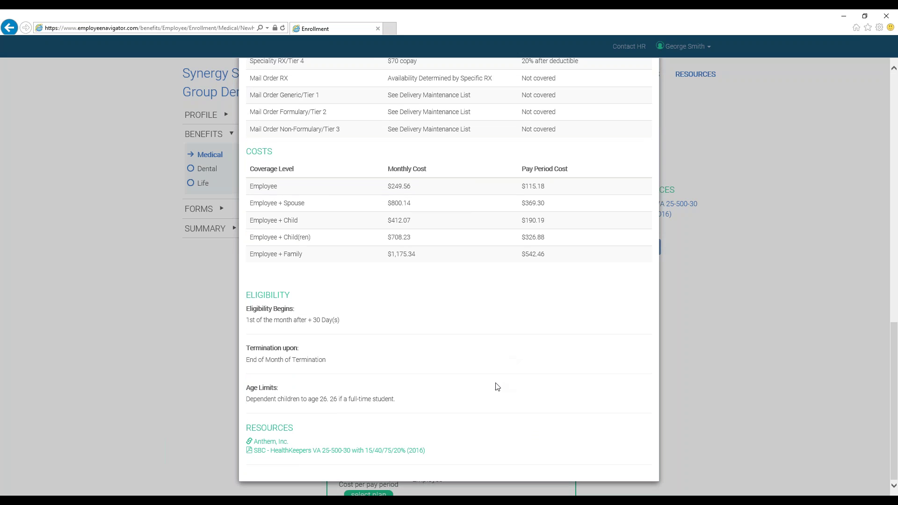
pyautogui.scroll(13, 445, 444)
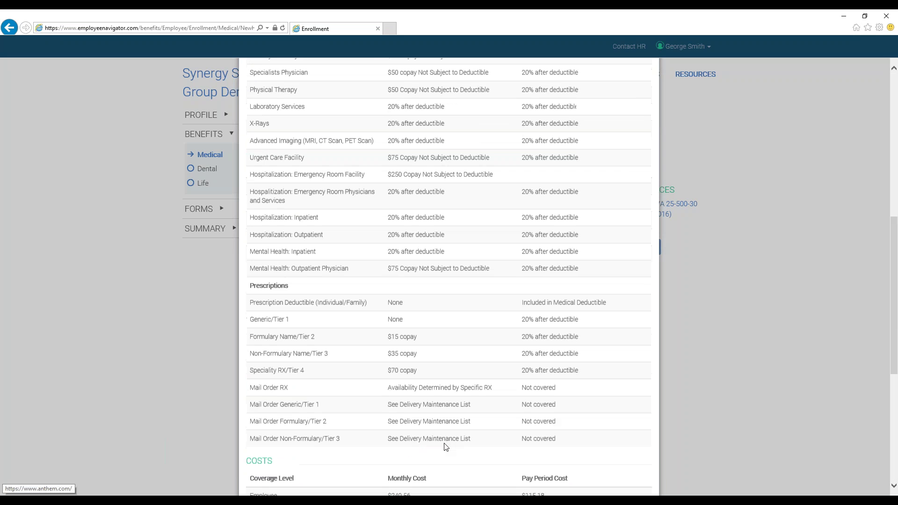
pyautogui.click(649, 85)
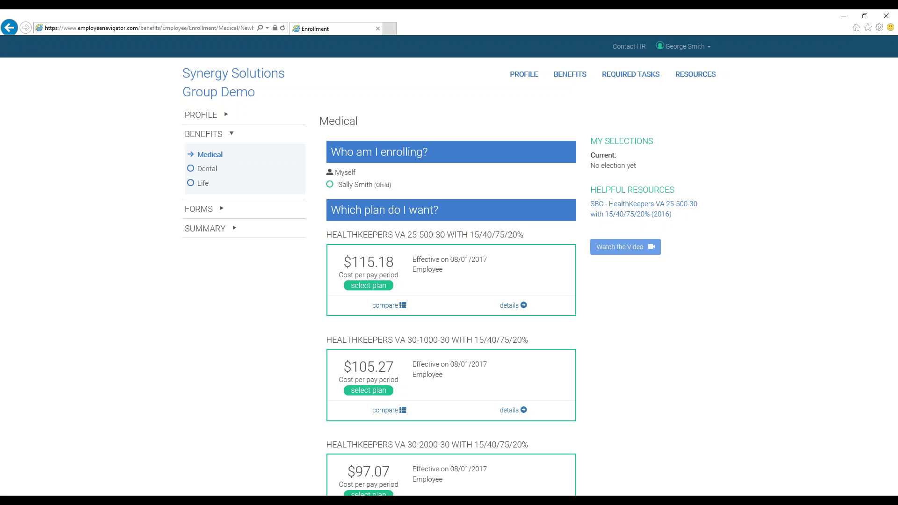
# Step: Review the side-by-side medical Plan Comparison, scrolling through it, then close it
pyautogui.click(387, 308)
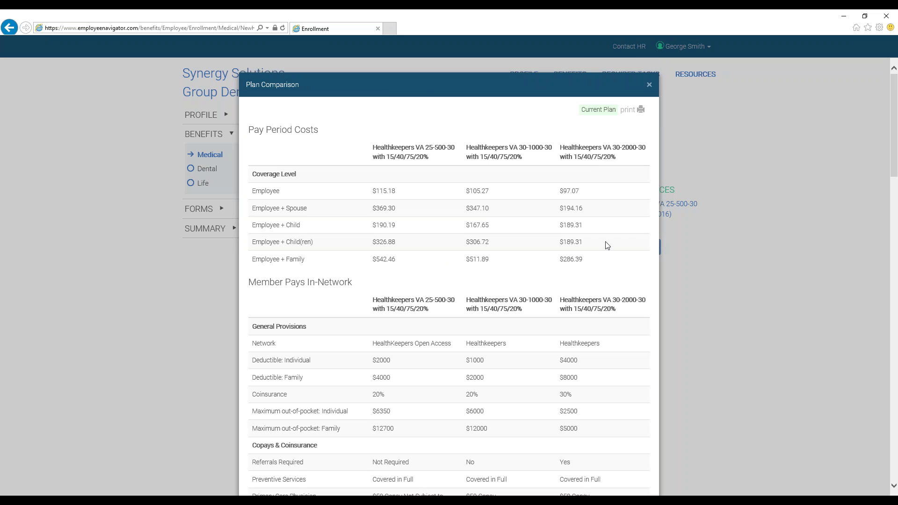
pyautogui.scroll(-10, 607, 245)
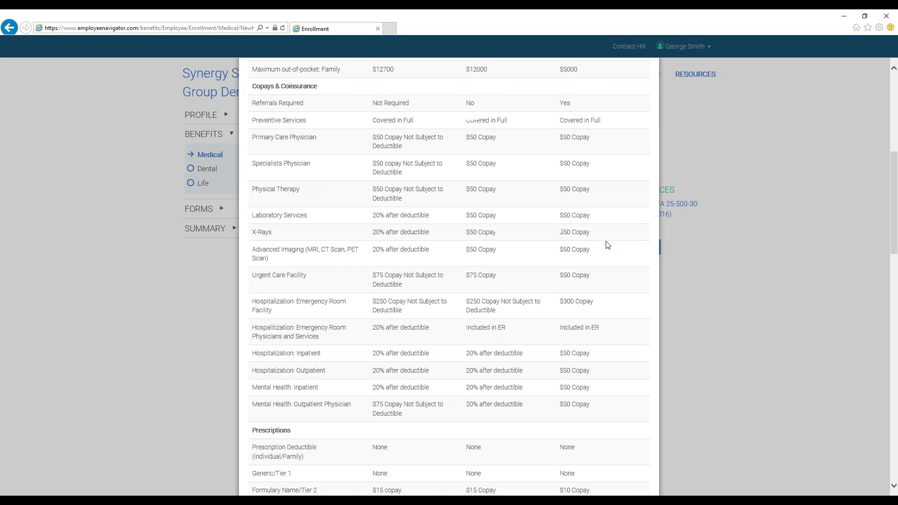
pyautogui.scroll(-4, 607, 245)
pyautogui.scroll(9, 608, 242)
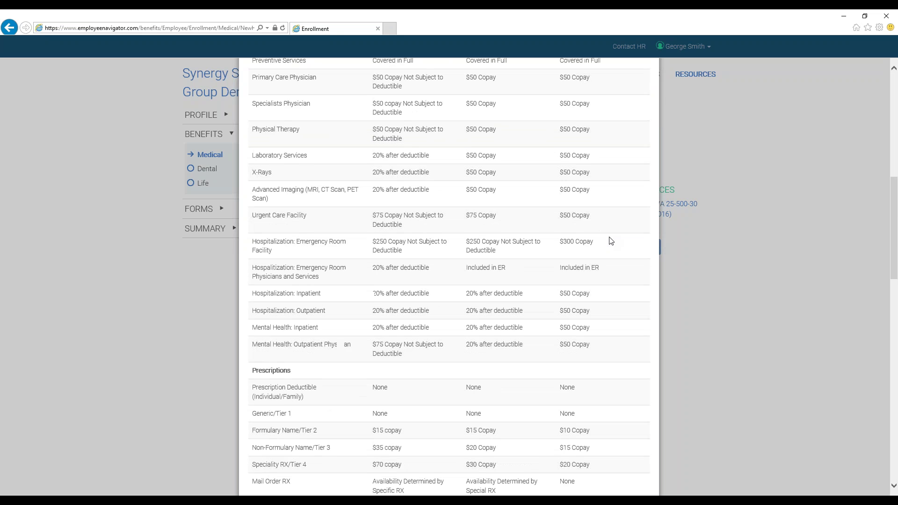
pyautogui.scroll(5, 610, 239)
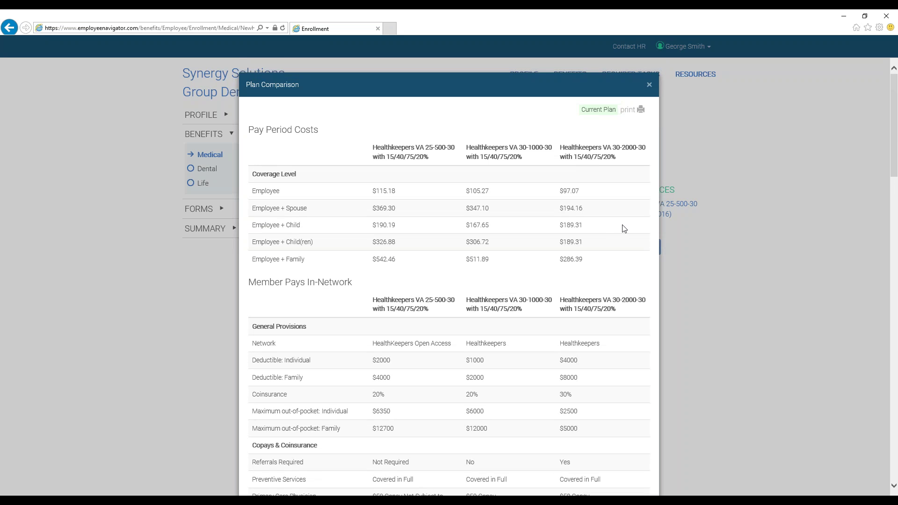
pyautogui.click(649, 87)
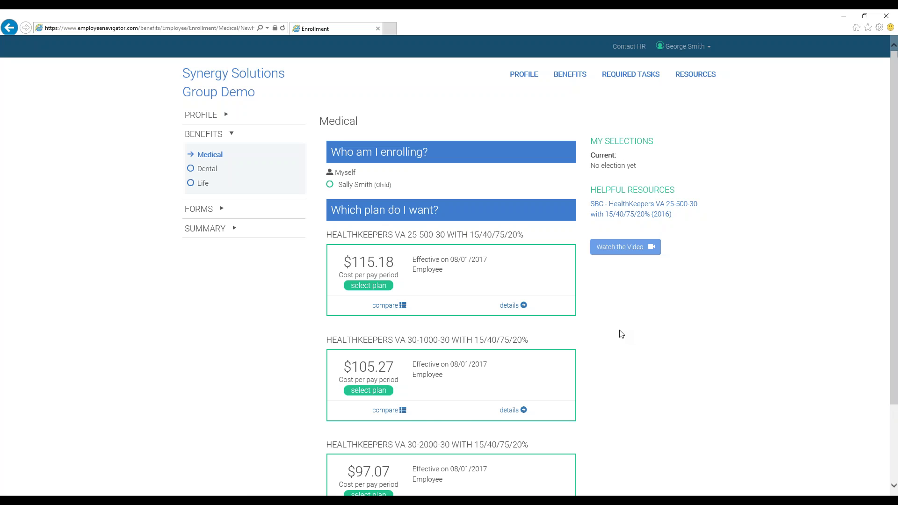
# Step: Select HealthKeepers VA 25-500-30 at $115.18, dismiss the decline reasons, and save the medical election
pyautogui.scroll(-2, 621, 334)
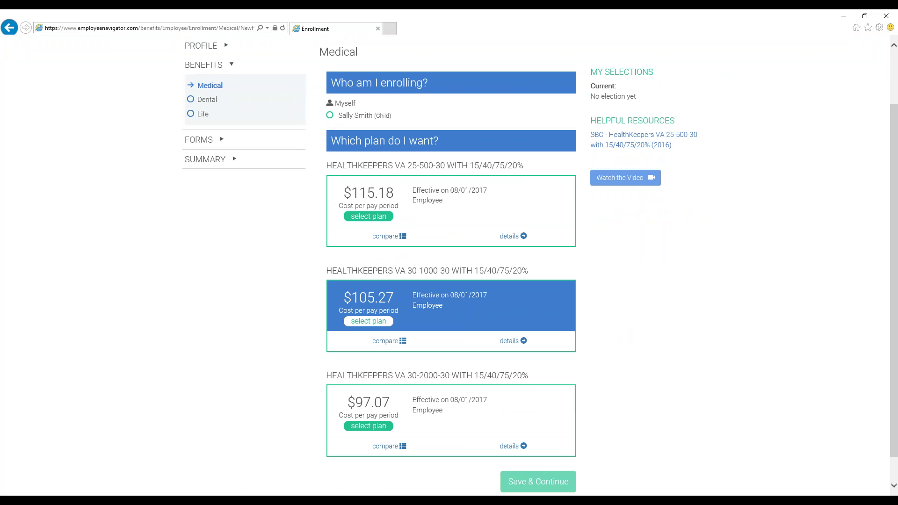
pyautogui.click(379, 216)
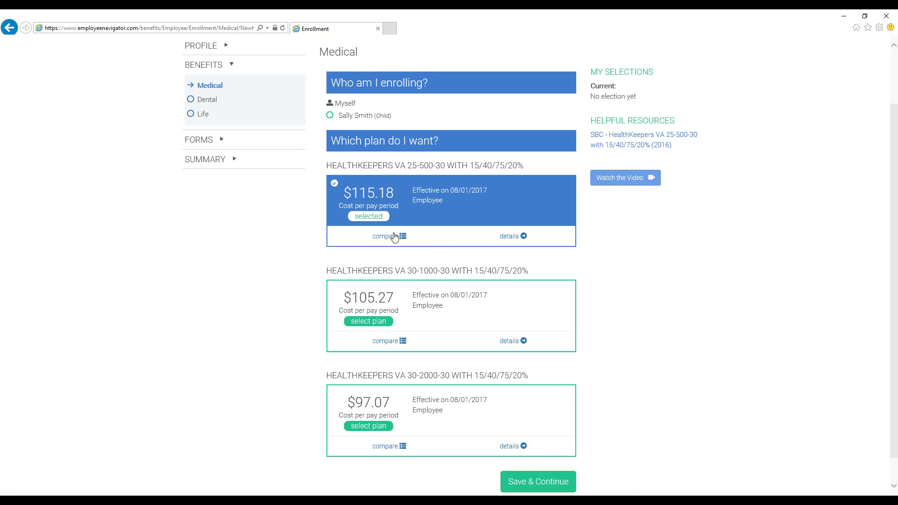
pyautogui.scroll(-1, 610, 339)
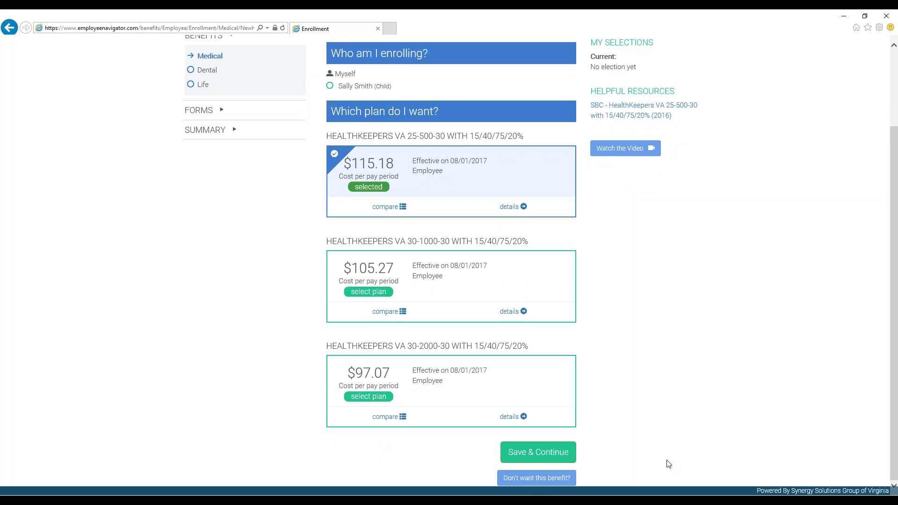
pyautogui.click(535, 479)
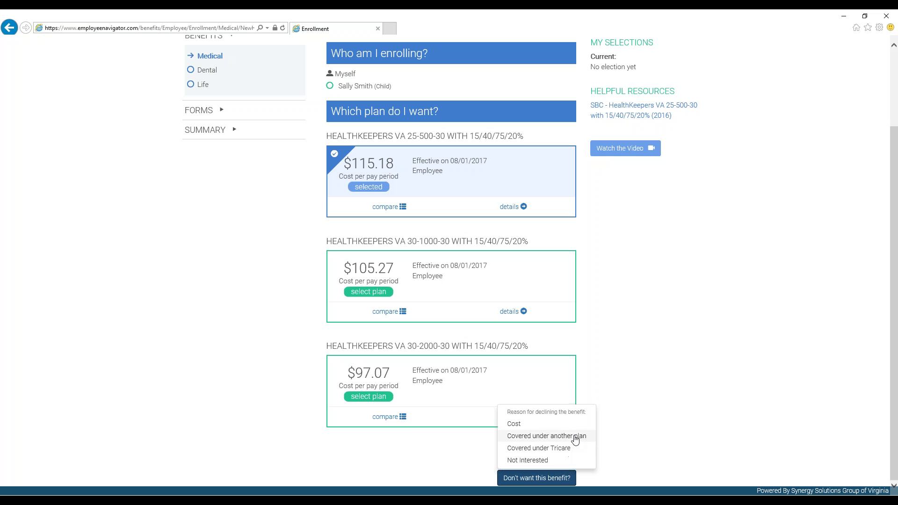
pyautogui.click(643, 422)
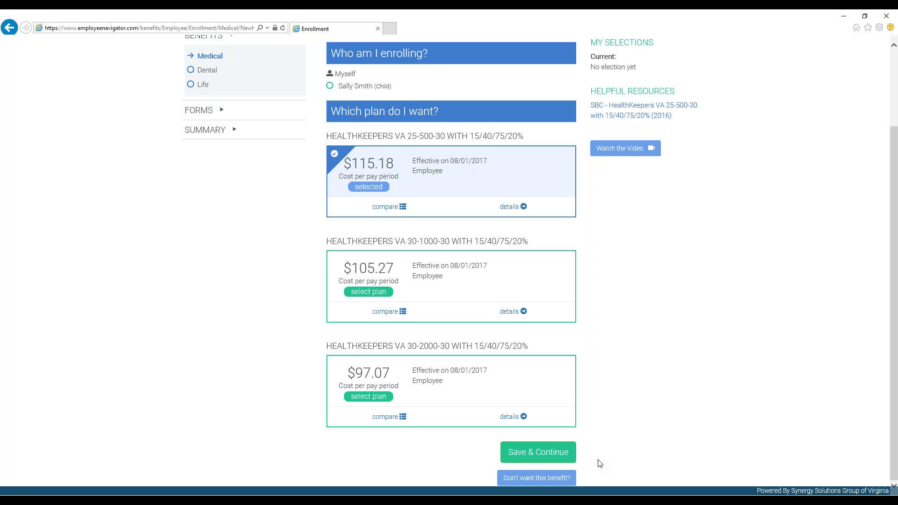
pyautogui.click(537, 451)
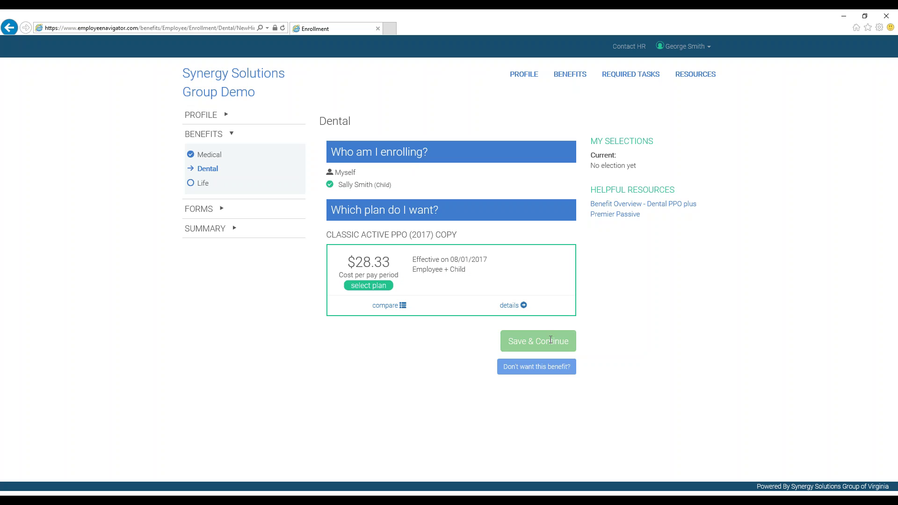
# Step: Elect Classic Active PPO dental for employee and child, then save the $100,000 group term life
pyautogui.click(379, 286)
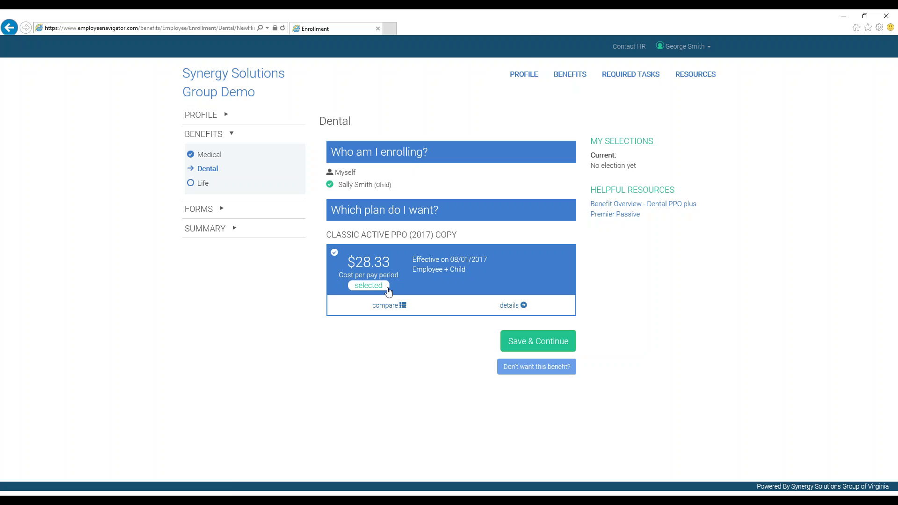
pyautogui.click(517, 341)
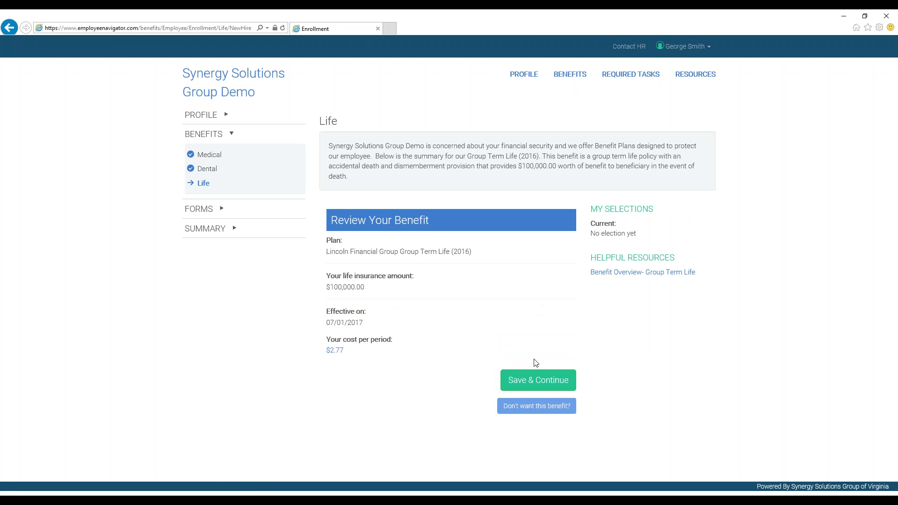
pyautogui.click(533, 379)
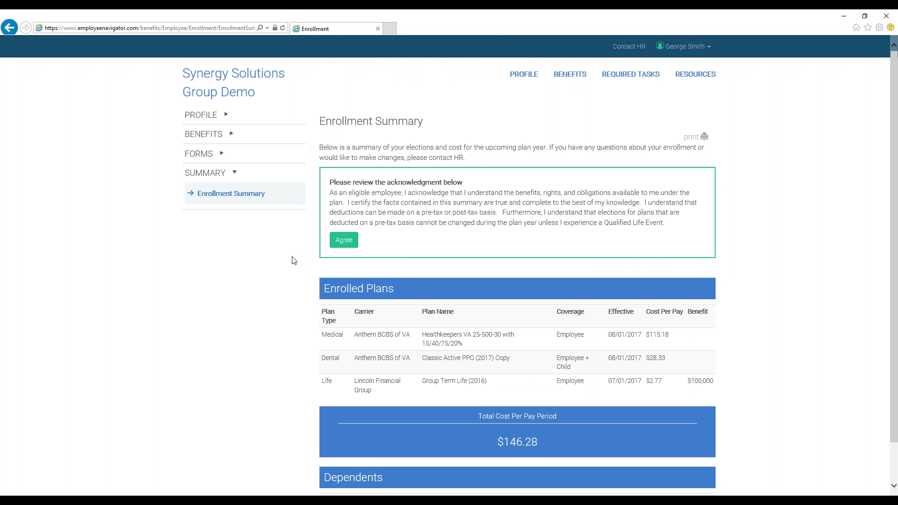
# Step: Expand the Benefits steps in the sidebar and agree to the acknowledgment, submitting the $146.28 enrollment
pyautogui.click(232, 135)
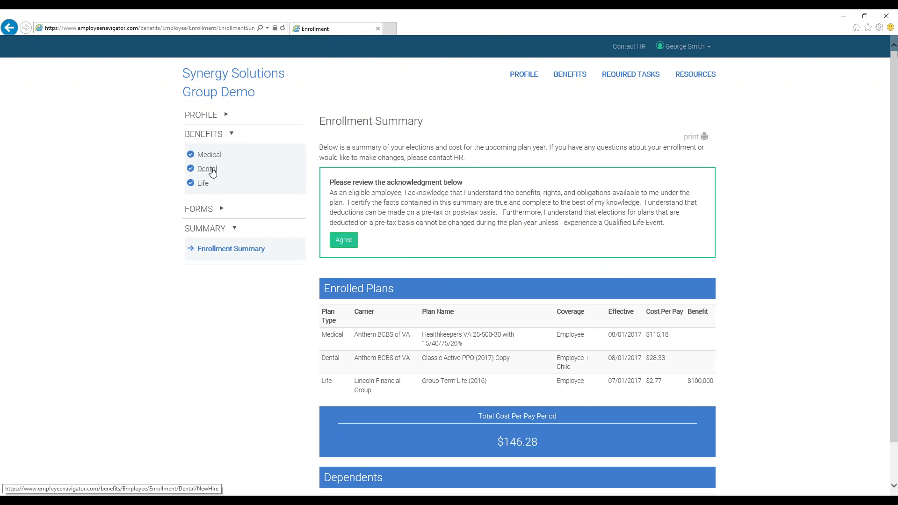
pyautogui.click(342, 241)
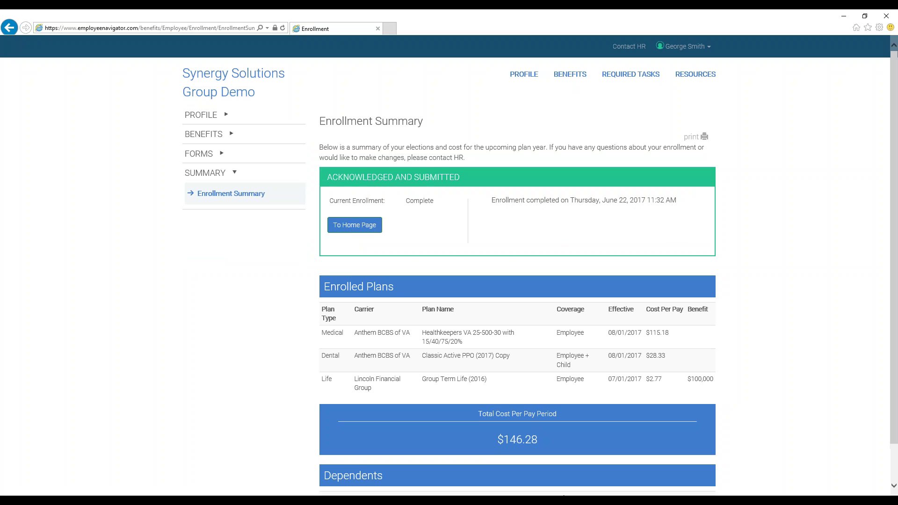
# Step: Go home, open the Benefits Enrollment Summary of Medical, Dental and Life, and reveal HR's contact details
pyautogui.click(356, 228)
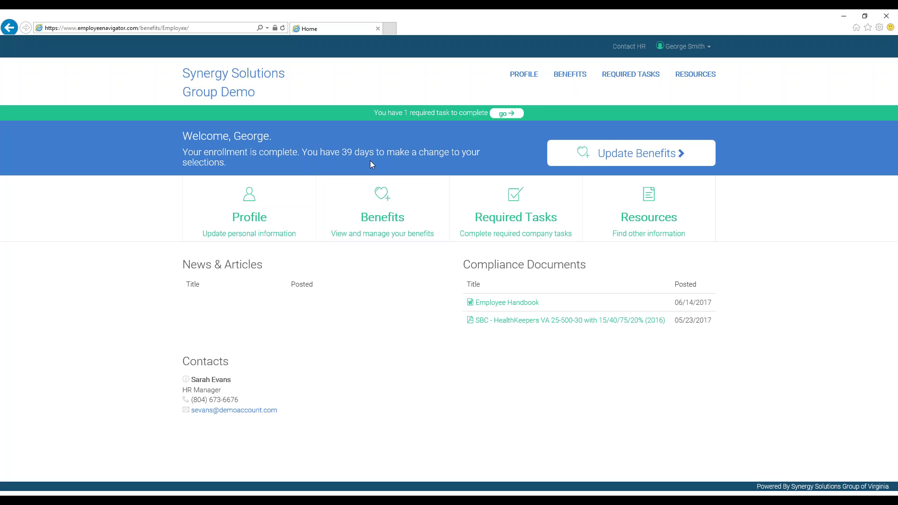
pyautogui.click(378, 221)
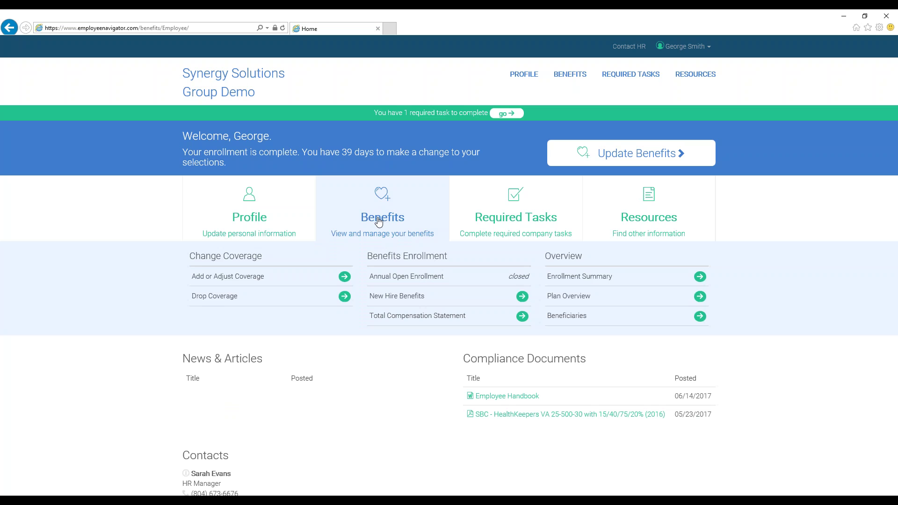
pyautogui.click(562, 278)
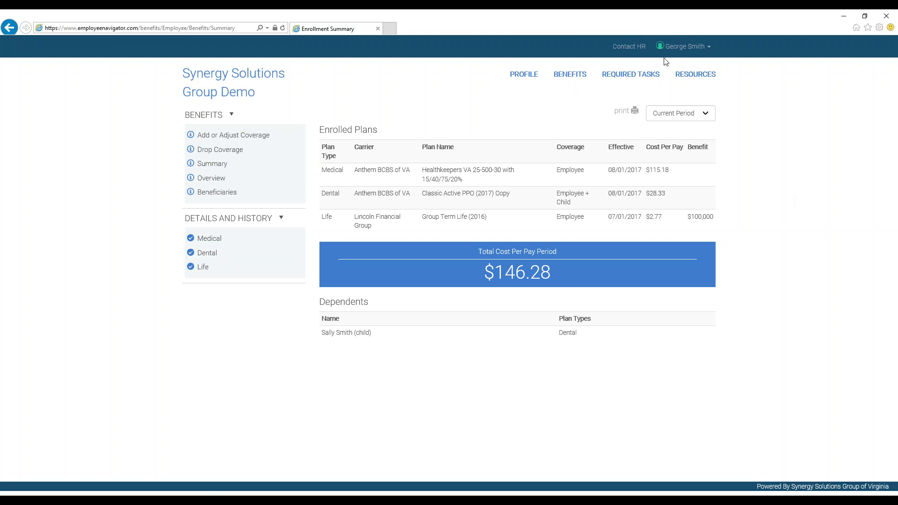
pyautogui.click(630, 51)
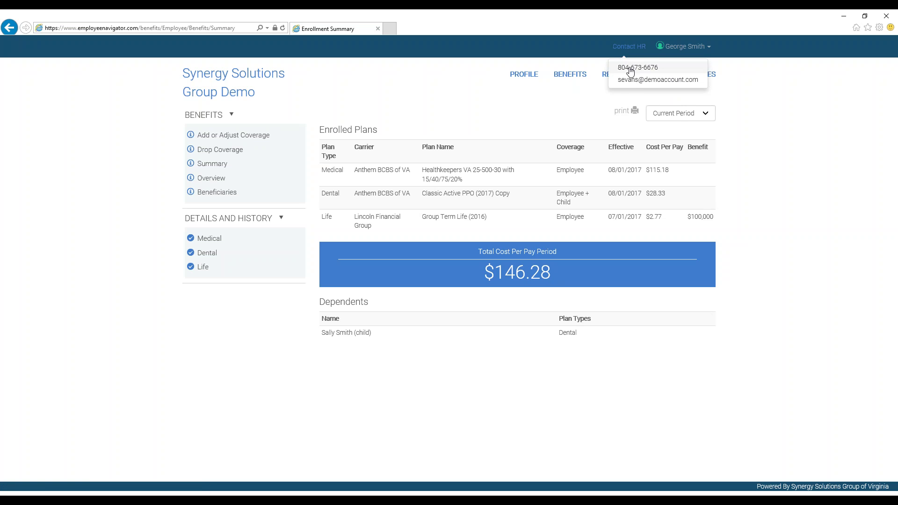